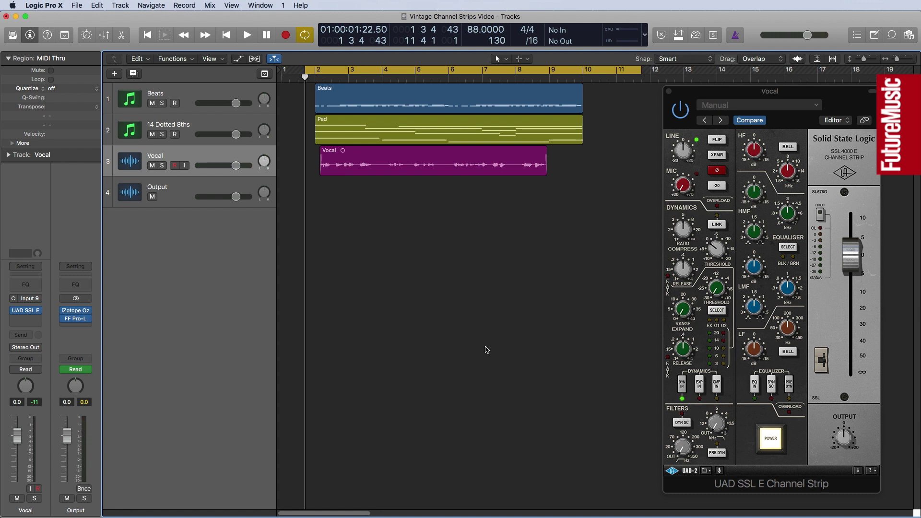
- Play the full arrangement through the cycle range and stop playback
key(space)
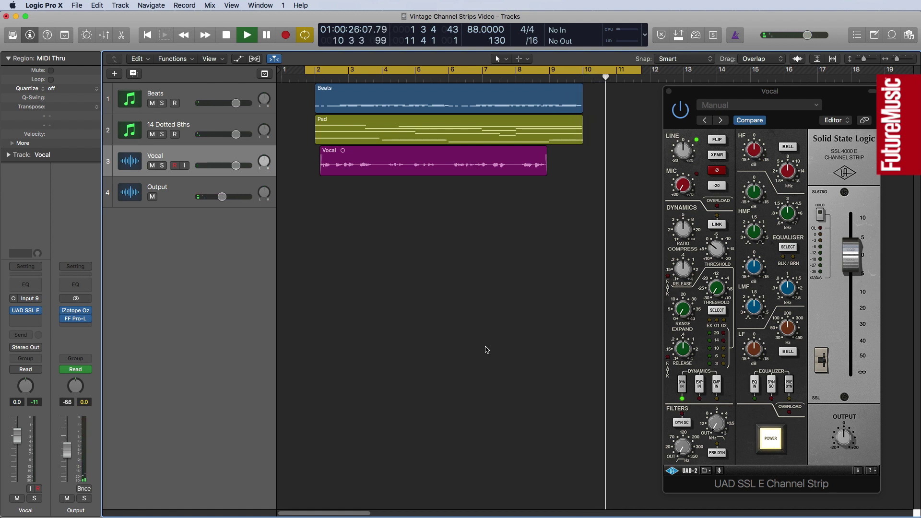
key(space)
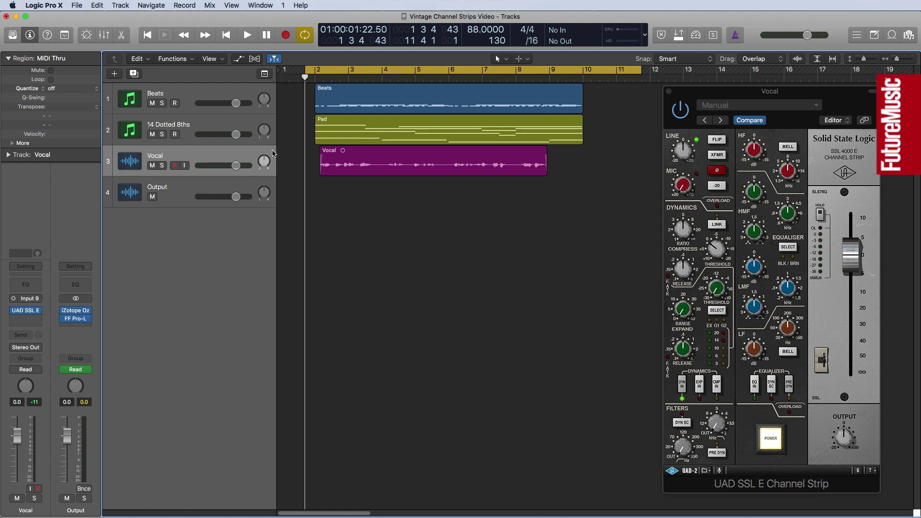
- Select the Vocal track and switch in the equaliser section of its SSL E Channel Strip
click(211, 156)
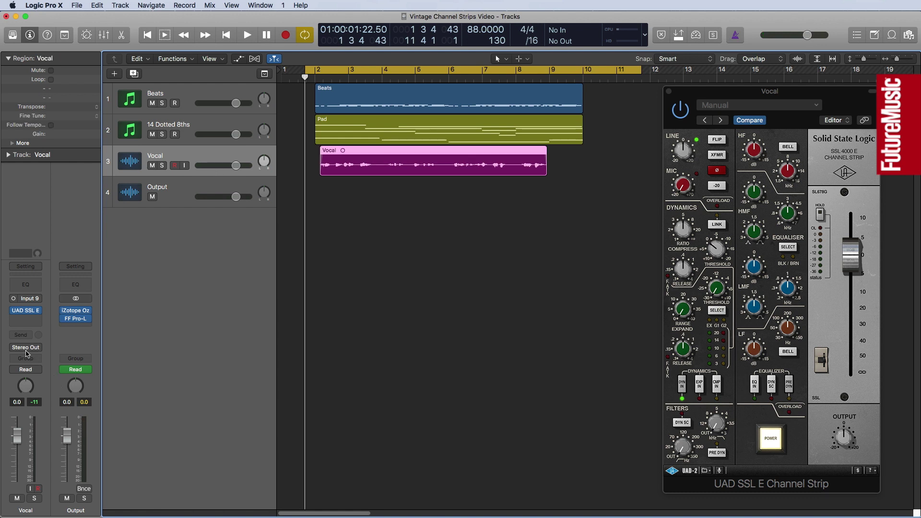
mouse_move(33, 315)
click(753, 386)
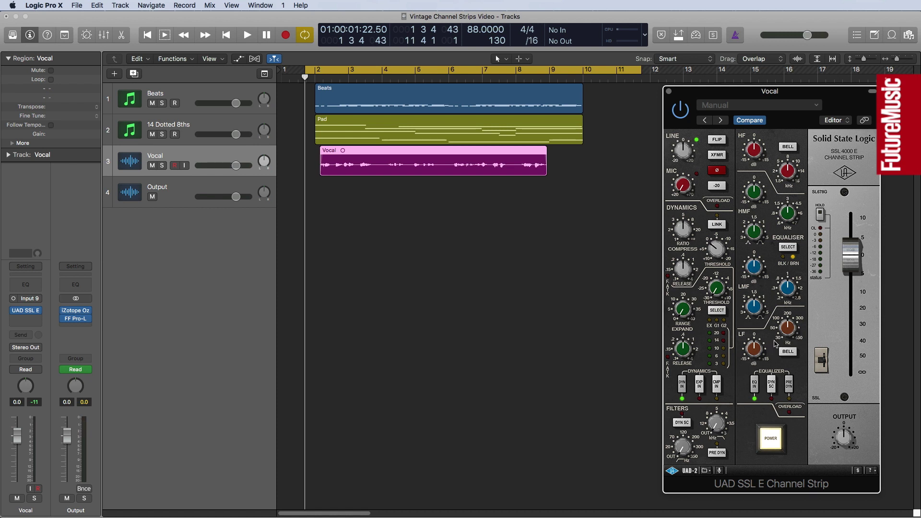
- Solo the Vocal track and boost the equaliser's HF band while the vocal plays
click(162, 166)
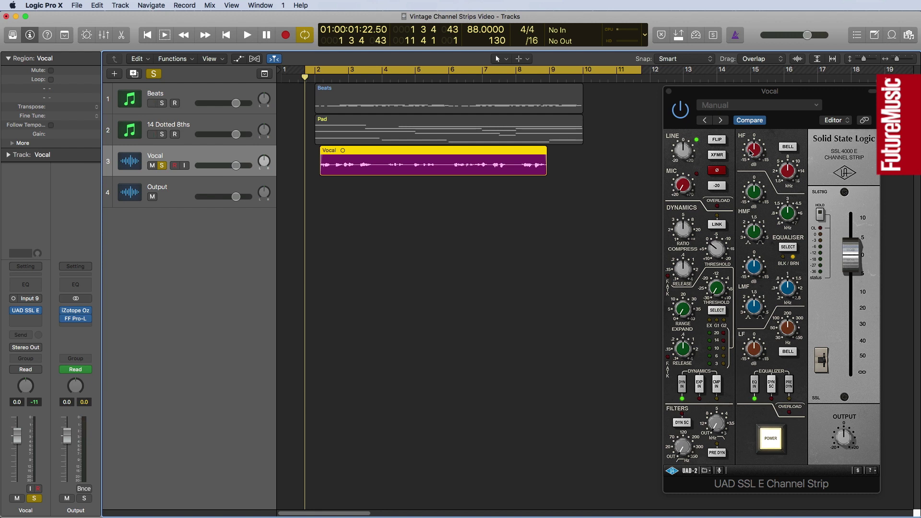
key(space)
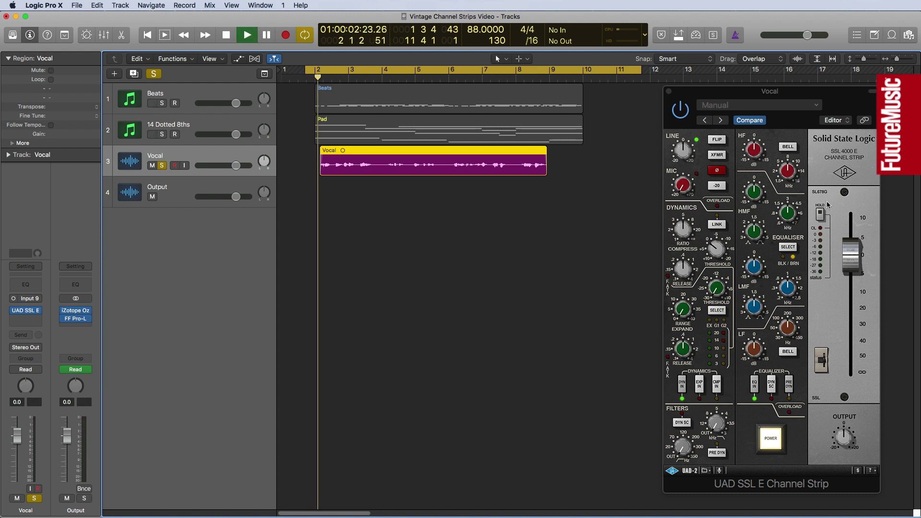
click(756, 142)
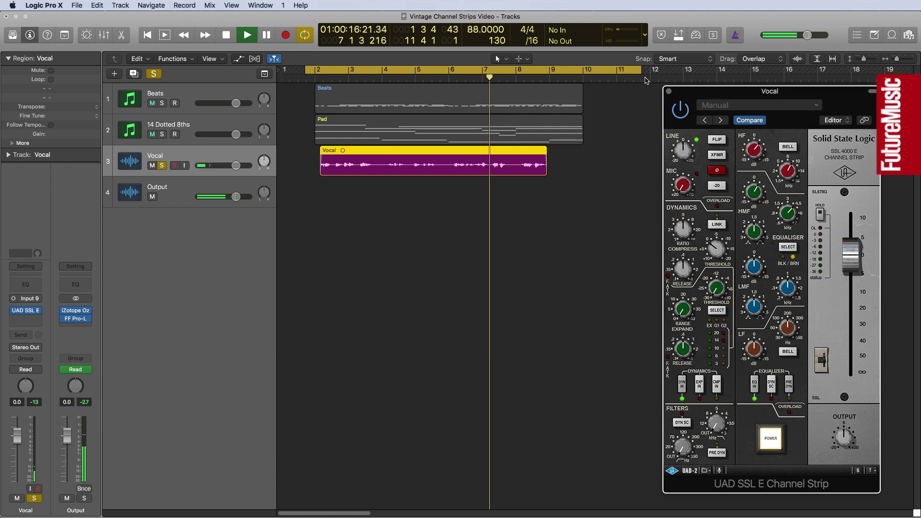
- Shorten the cycle range so it ends at bar 9 beat 2, just after the vocal region
click(640, 72)
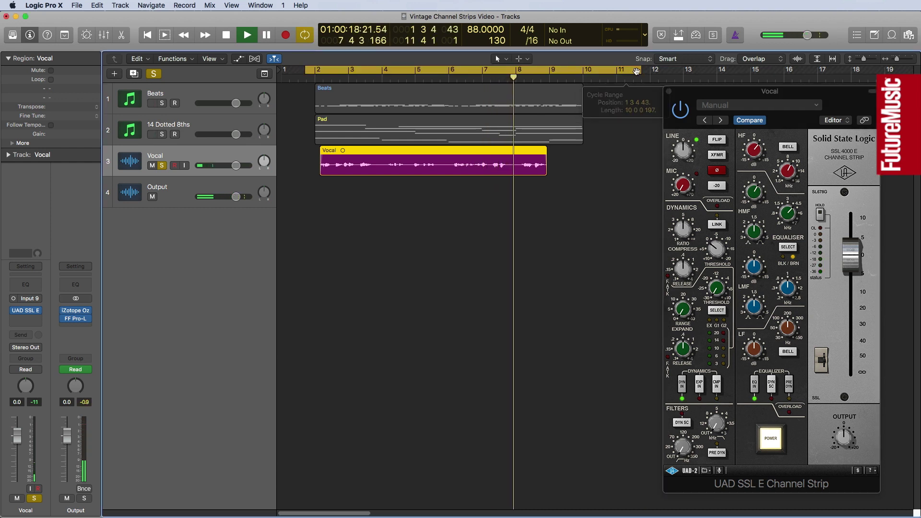
drag(640, 72, 557, 95)
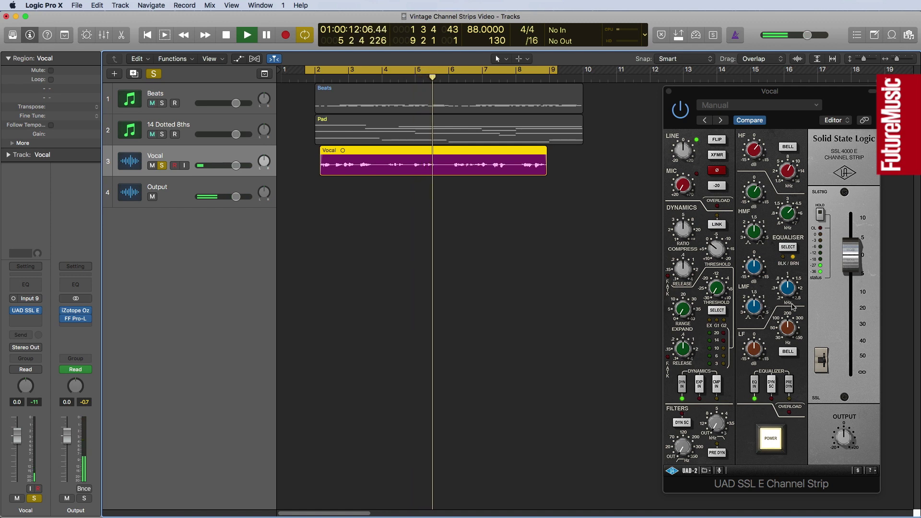
- Shape the vocal's low end by adjusting the LMF and LF equaliser bands during playback, and stop playback
click(789, 288)
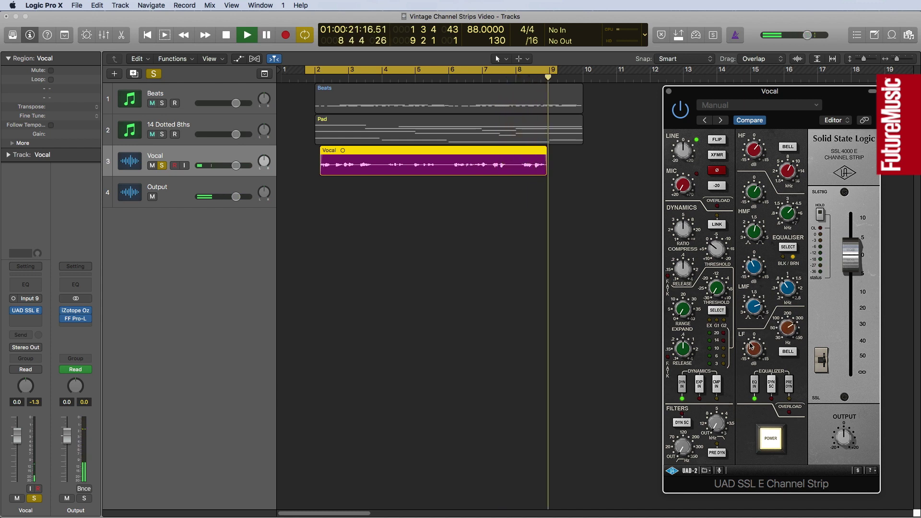
key(space)
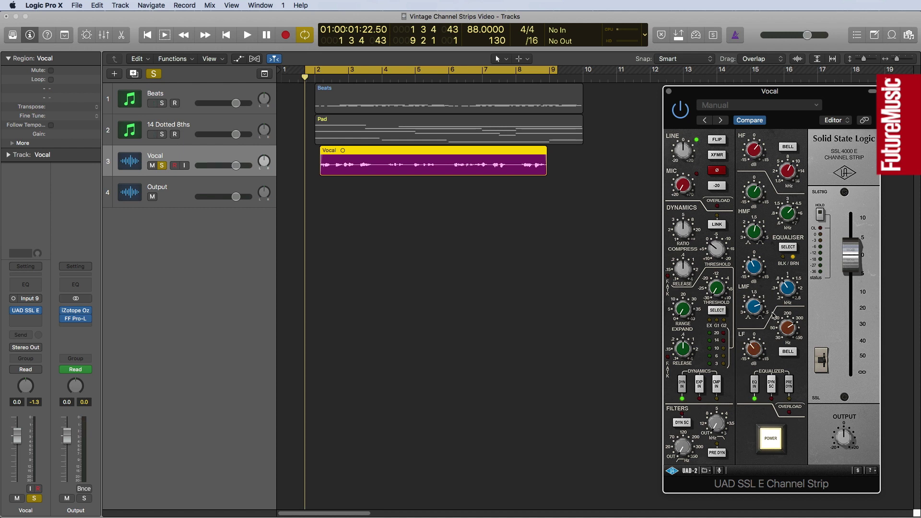
- Play the soloed vocal with the channel strip bypassed and re-enabled to compare the equalisation
click(680, 110)
key(space)
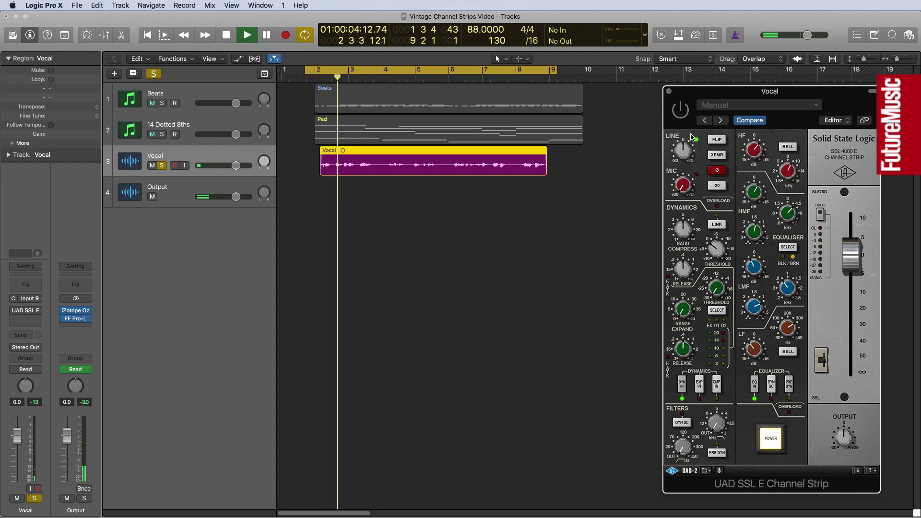
click(680, 110)
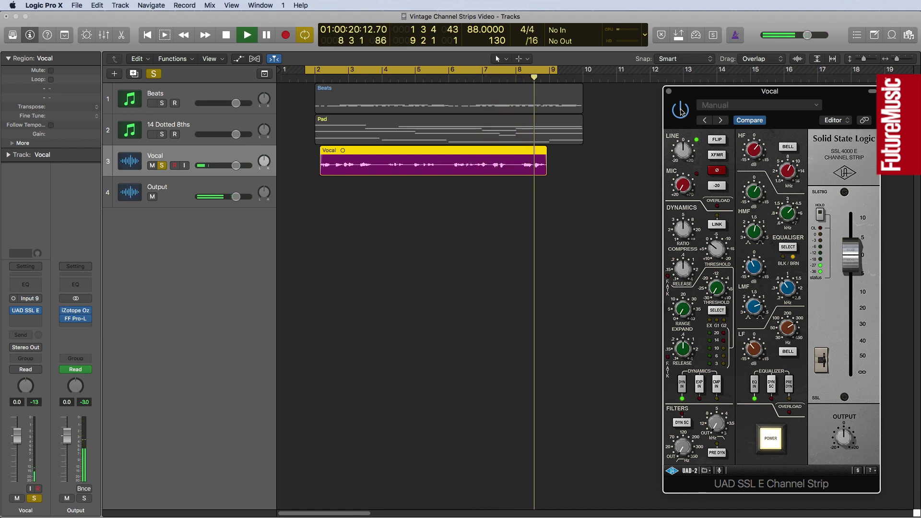
key(space)
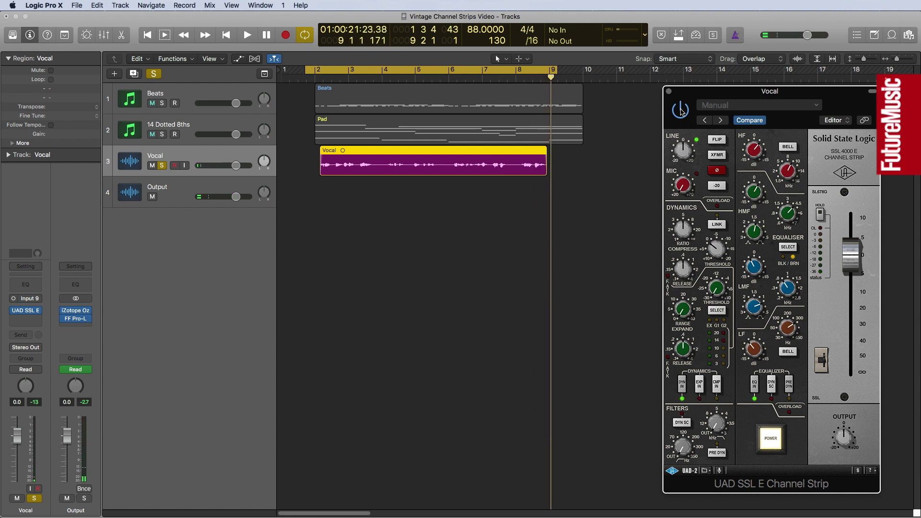
- Unsolo the Vocal track and compare the channel strip bypassed and active within the full mix, leaving it active
click(163, 165)
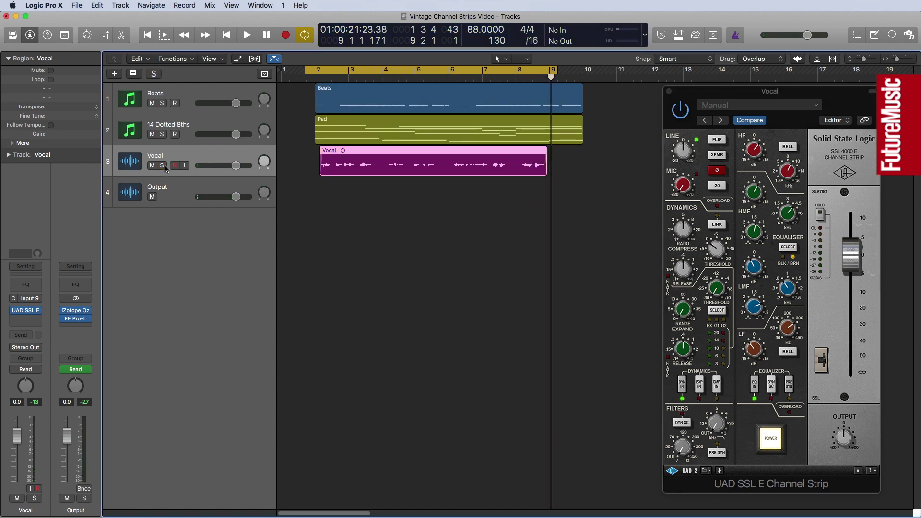
key(space)
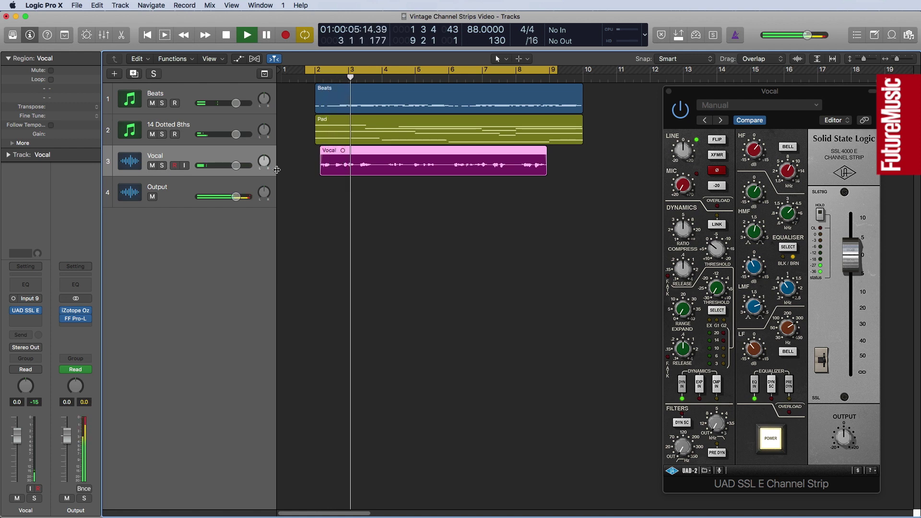
click(681, 110)
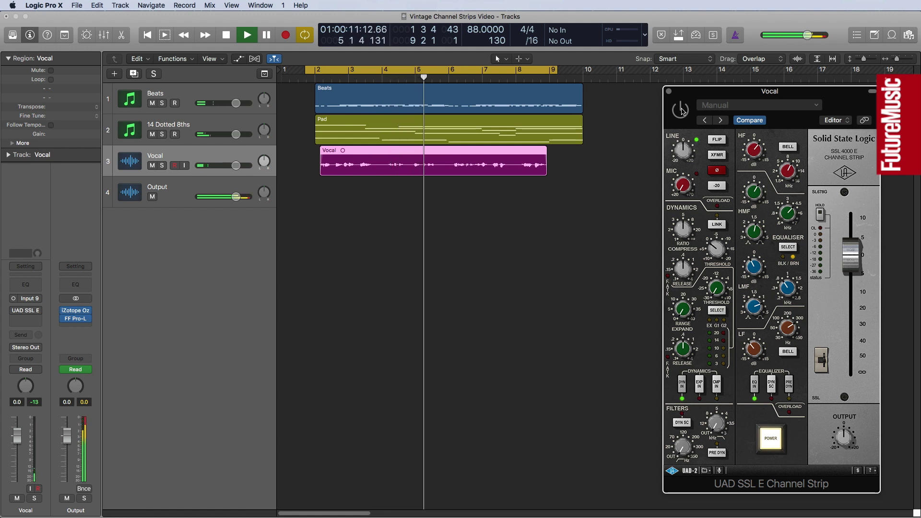
click(682, 110)
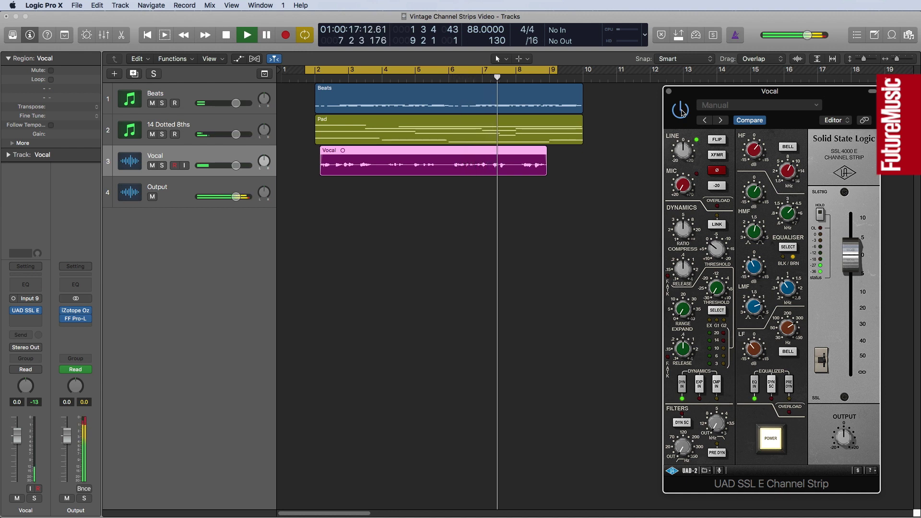
click(681, 110)
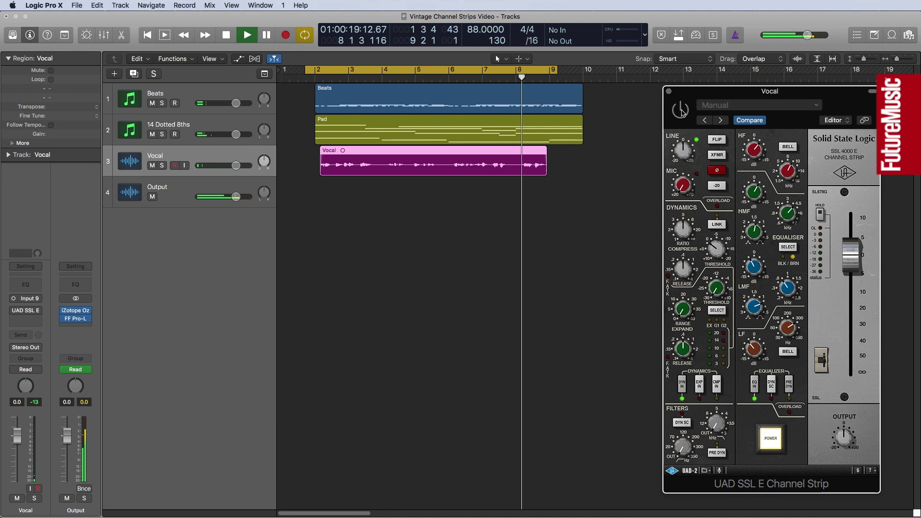
click(682, 111)
key(space)
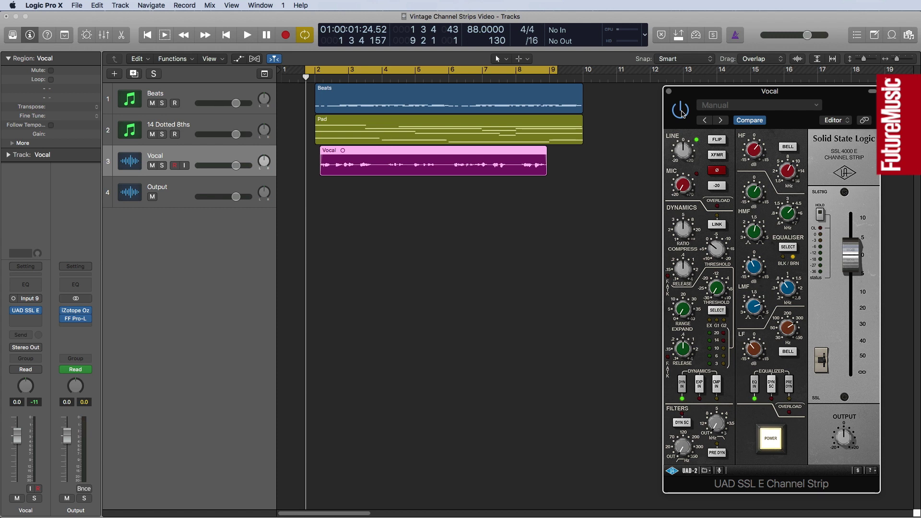
- Switch in the channel strip's compressor and place the equaliser before the dynamics section
click(717, 386)
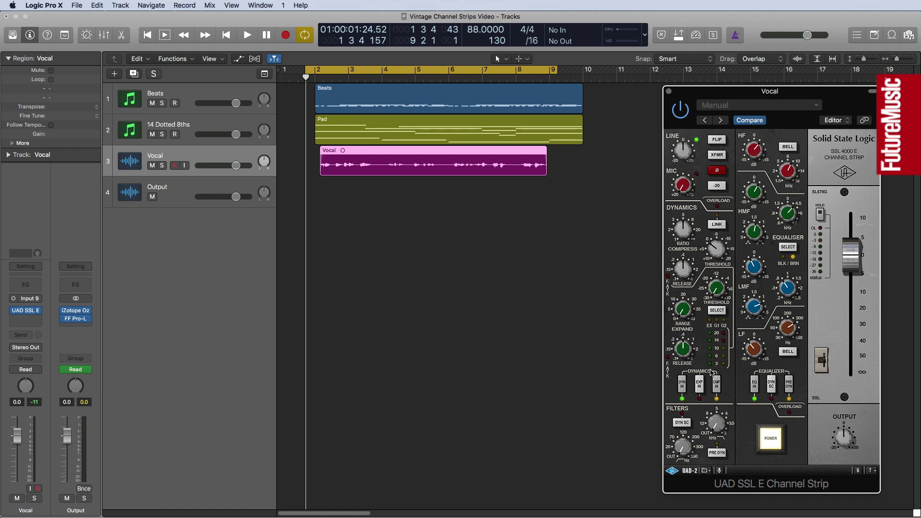
click(789, 386)
click(789, 385)
- Lower the vocal compressor's threshold and audition the compression in the mix
drag(713, 245, 729, 247)
drag(724, 252, 727, 250)
key(space)
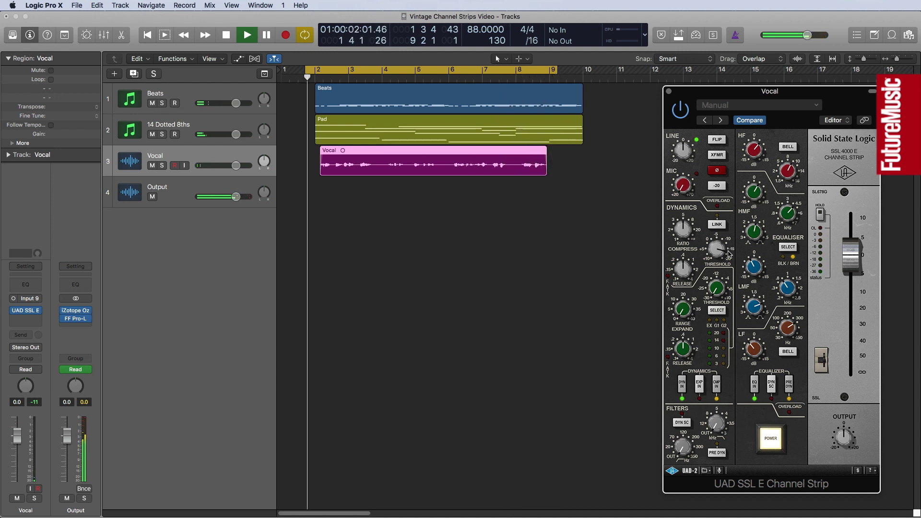
key(space)
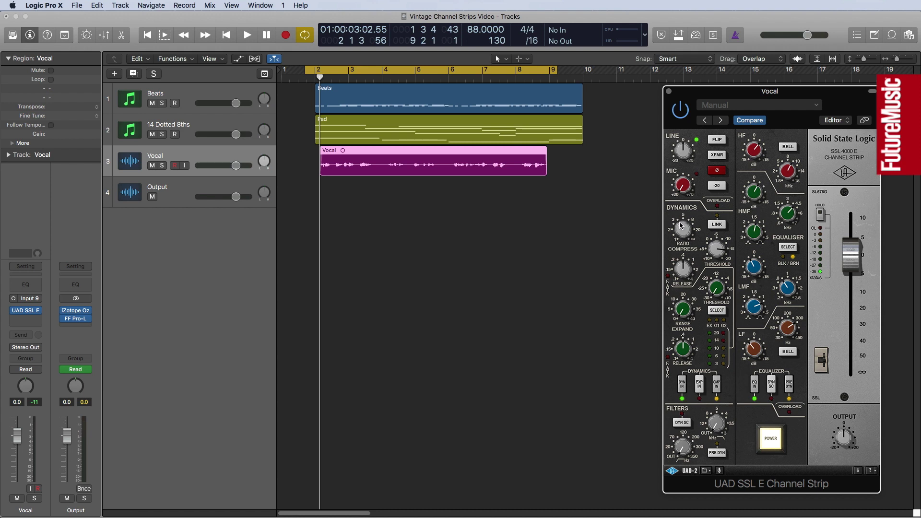
- Adjust the vocal compressor's ratio to slightly above 5 while auditioning it in the mix
drag(681, 226, 679, 229)
key(space)
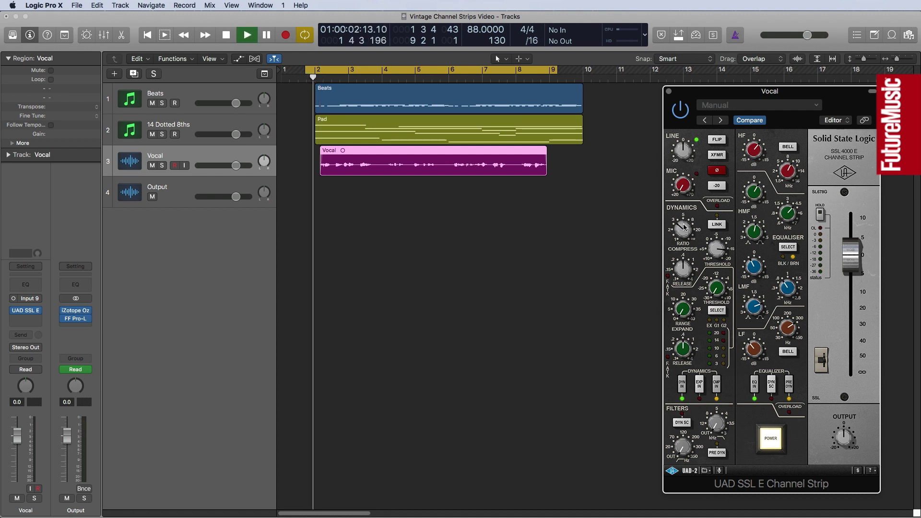
drag(684, 227, 678, 233)
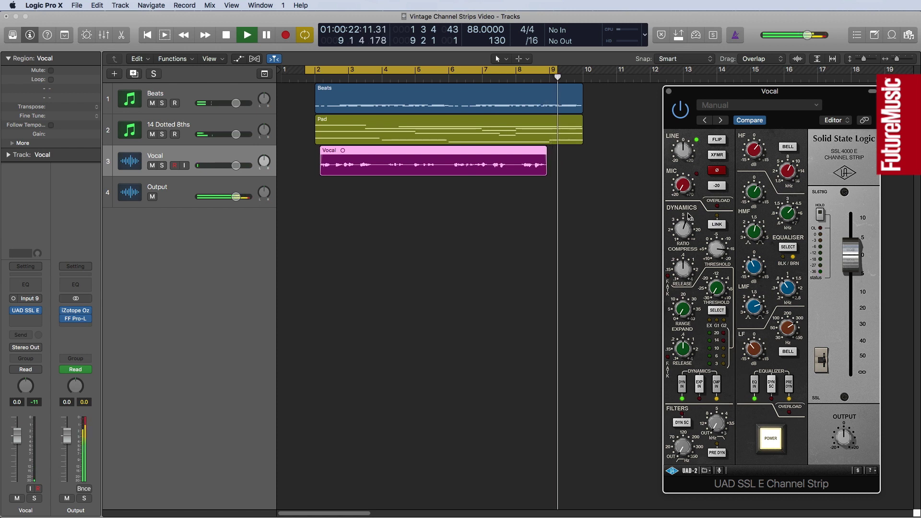
key(space)
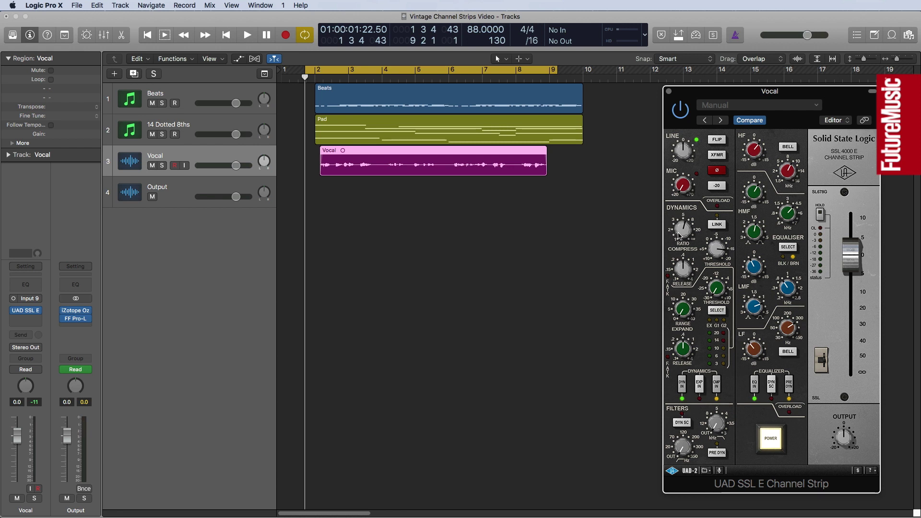
drag(677, 234, 689, 234)
- Engage the channel strip's high-pass filter, adjust the low-pass cutoff and place the filters before the dynamics
drag(683, 450, 679, 441)
drag(716, 424, 725, 408)
click(721, 455)
- Extend the cycle range to end at bar 12 and deselect the vocal region
drag(555, 73, 650, 72)
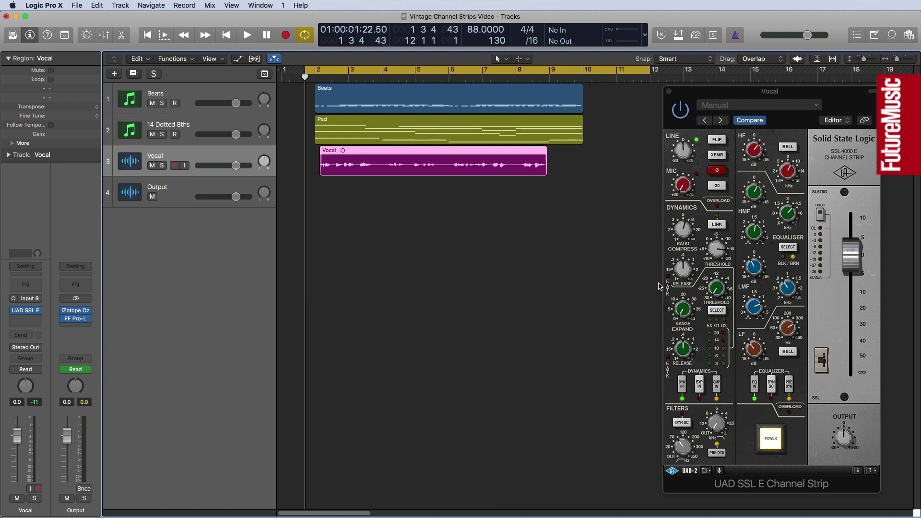
click(600, 286)
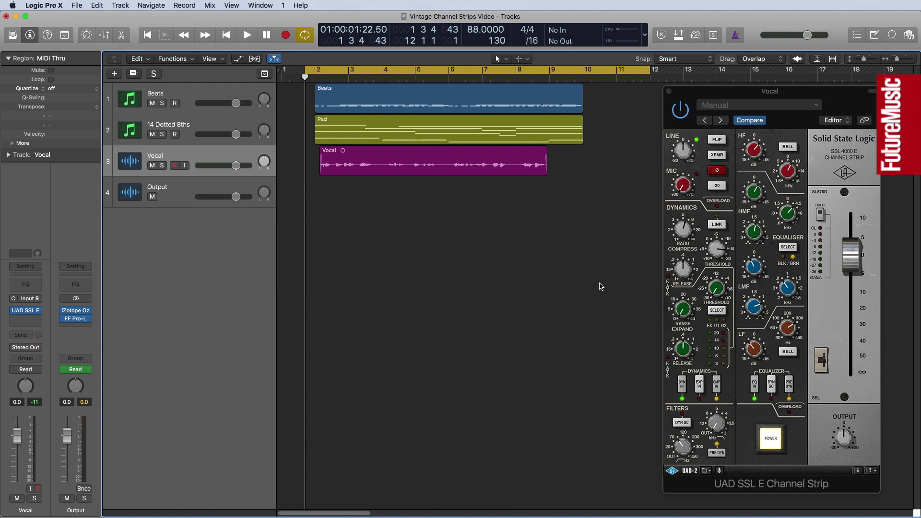
- Play the full mix and adjust the channel strip's output level on the vocal
key(space)
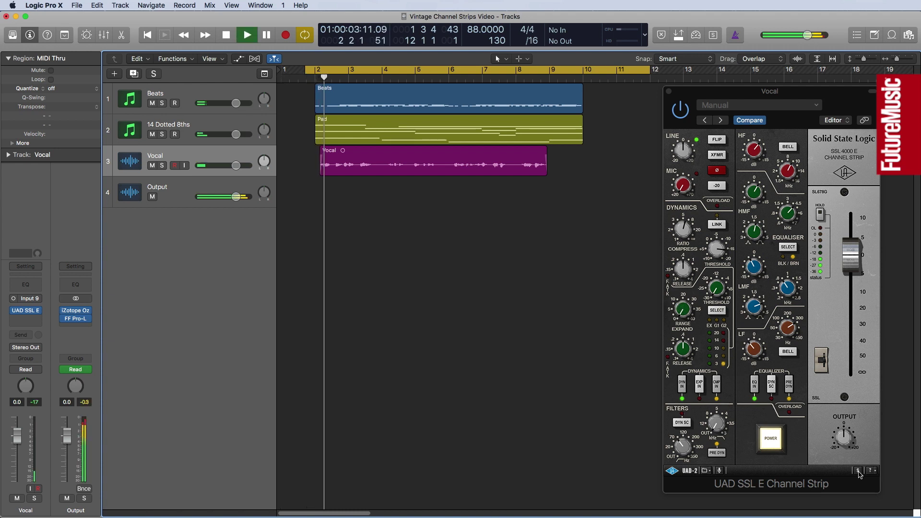
click(843, 435)
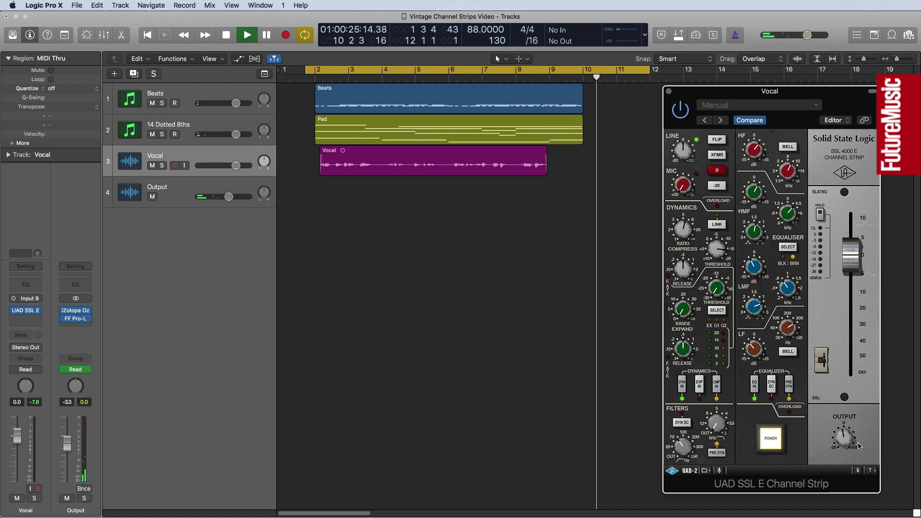
key(space)
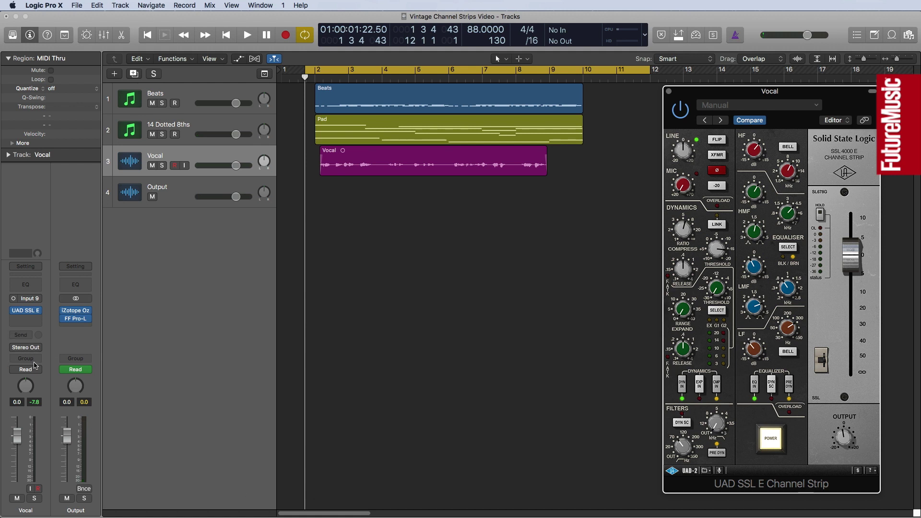
- Add a send from the Vocal track to Bus 1 feeding Aux 1
click(30, 335)
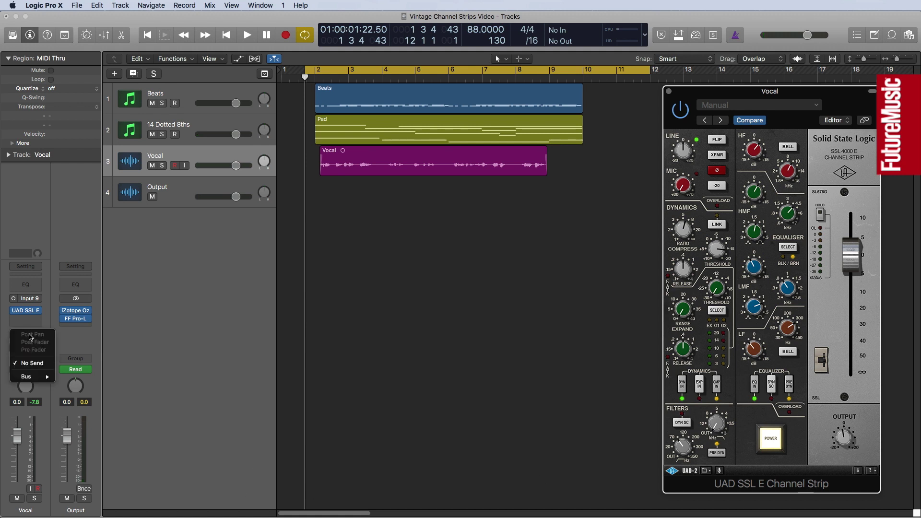
mouse_move(38, 376)
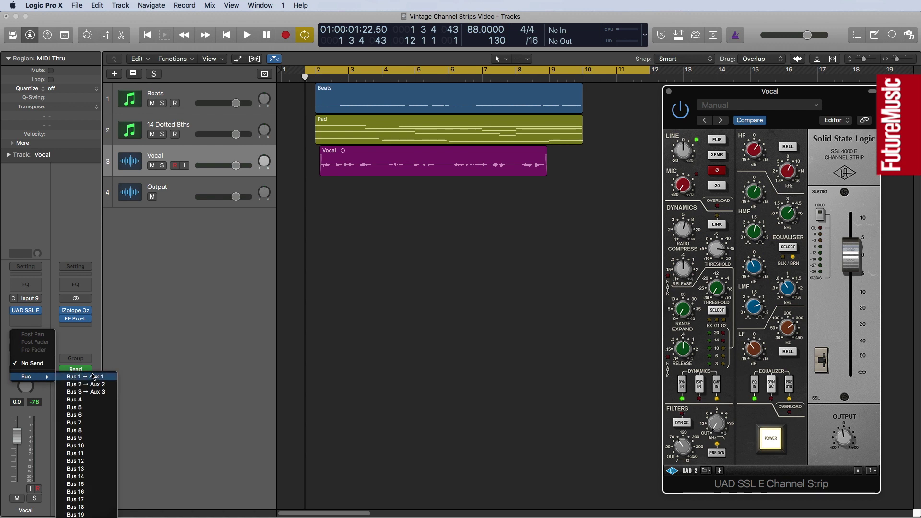
click(93, 377)
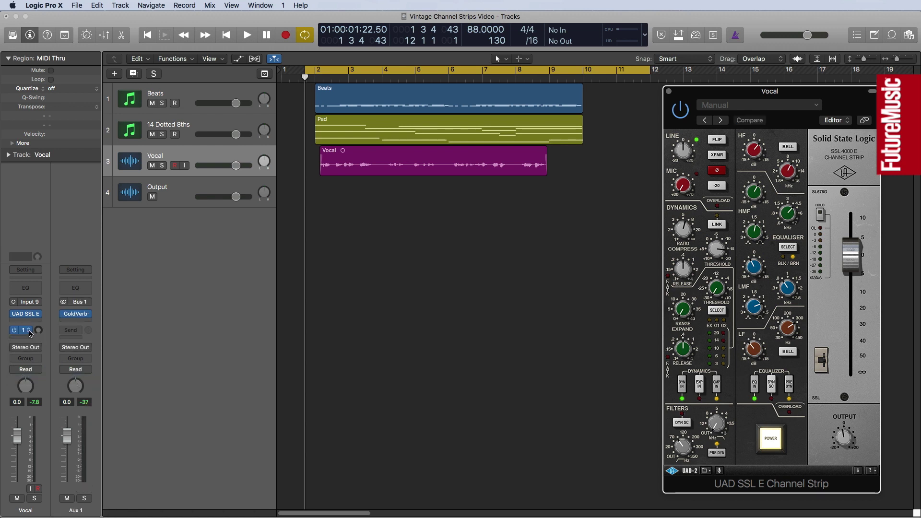
- Reroute the Vocal track's send to Bus 2 feeding Aux 2 and raise its send level
click(30, 334)
mouse_move(37, 385)
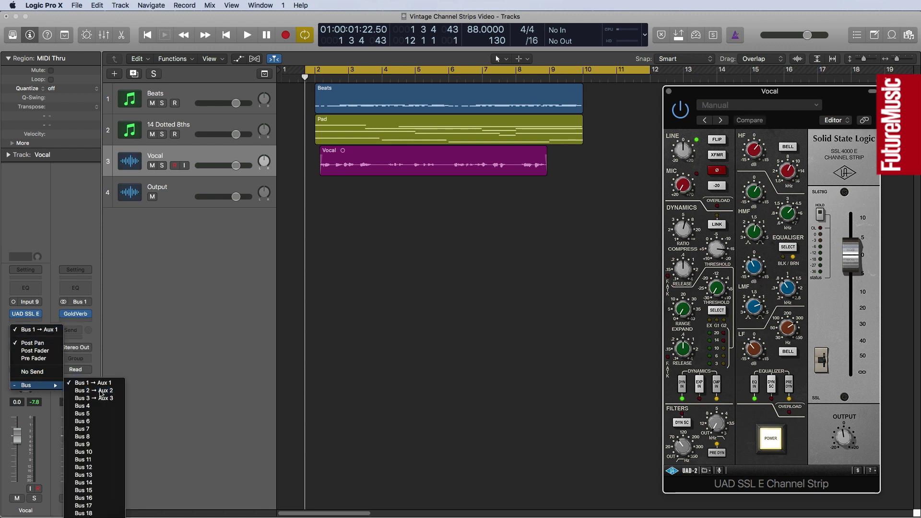
click(102, 391)
click(38, 330)
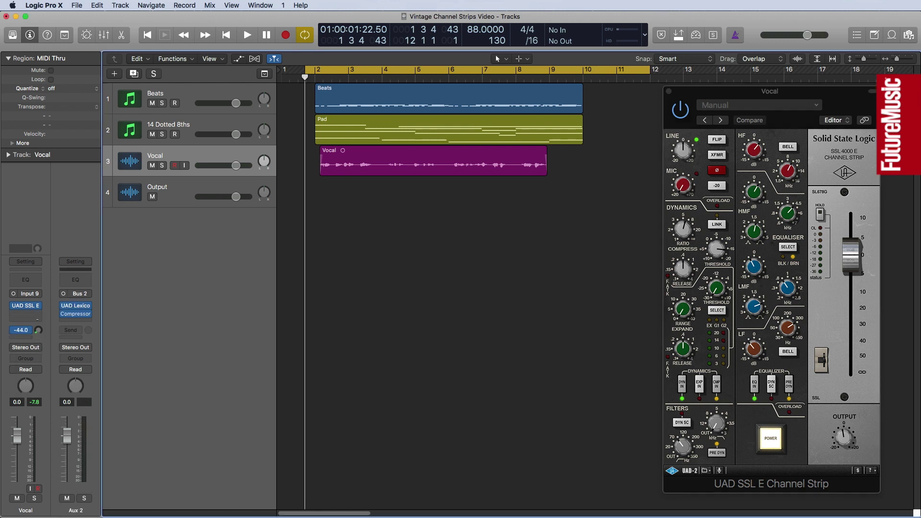
- Add a second send from the Vocal track to Bus 3 feeding Aux 3, with some send level
click(26, 340)
mouse_move(41, 385)
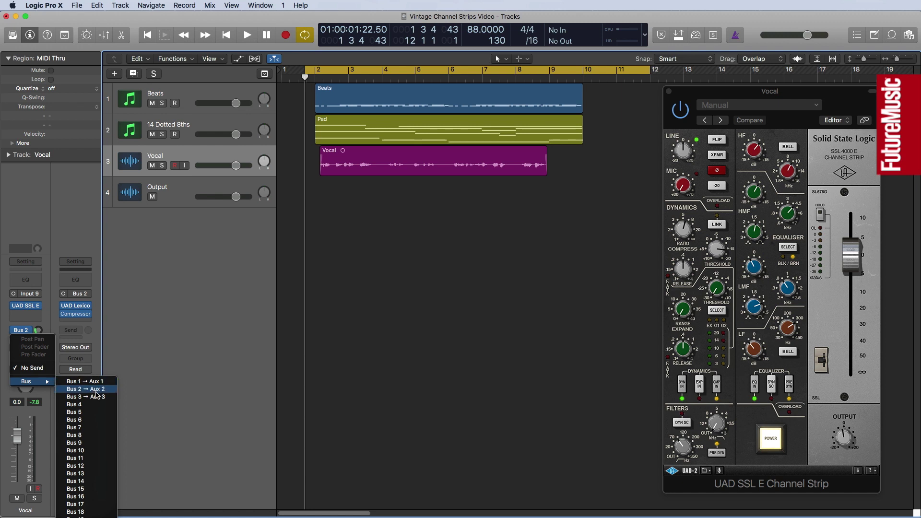
click(94, 396)
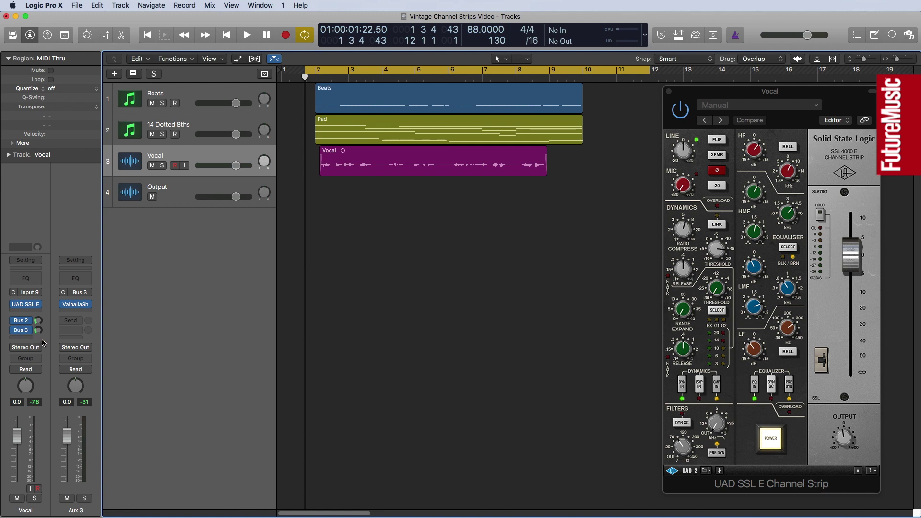
- Play the mix and balance the Vocal's two sends, setting Bus 3 to about -22 dB and fine-tuning the Bus 2 level, and stop playback
key(space)
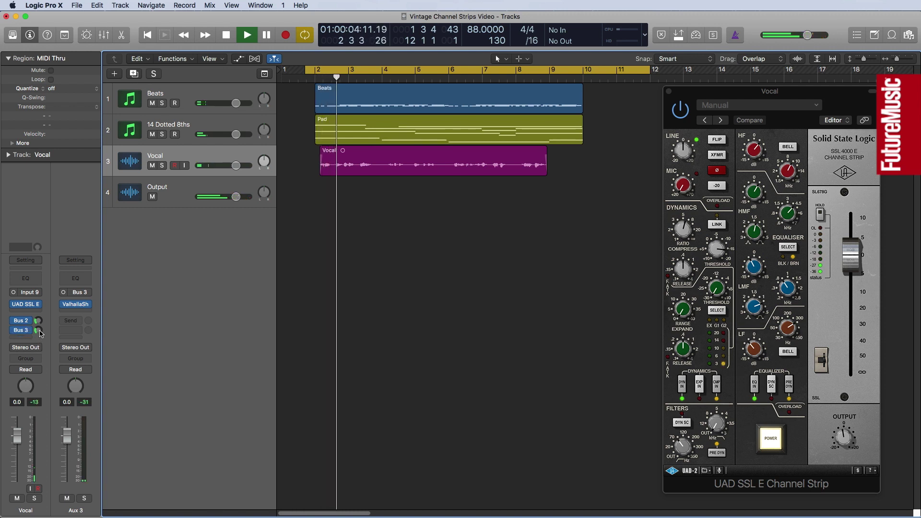
click(37, 321)
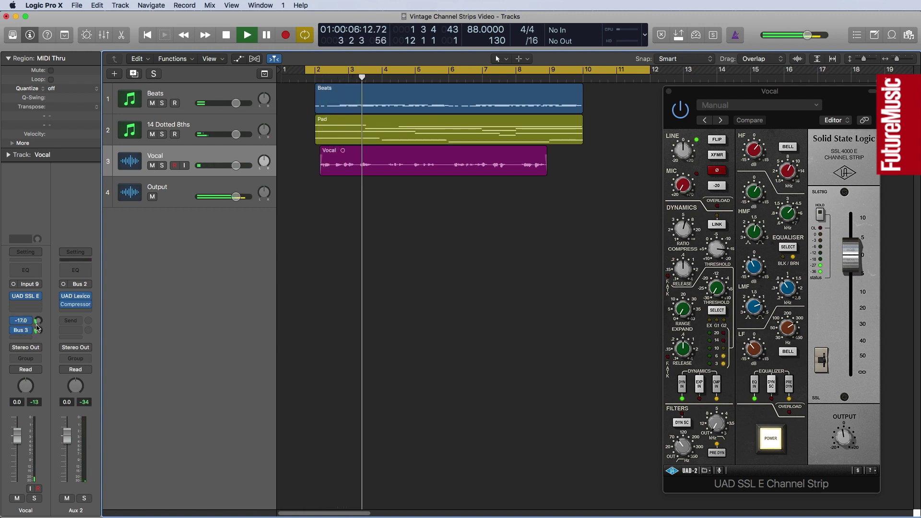
click(37, 330)
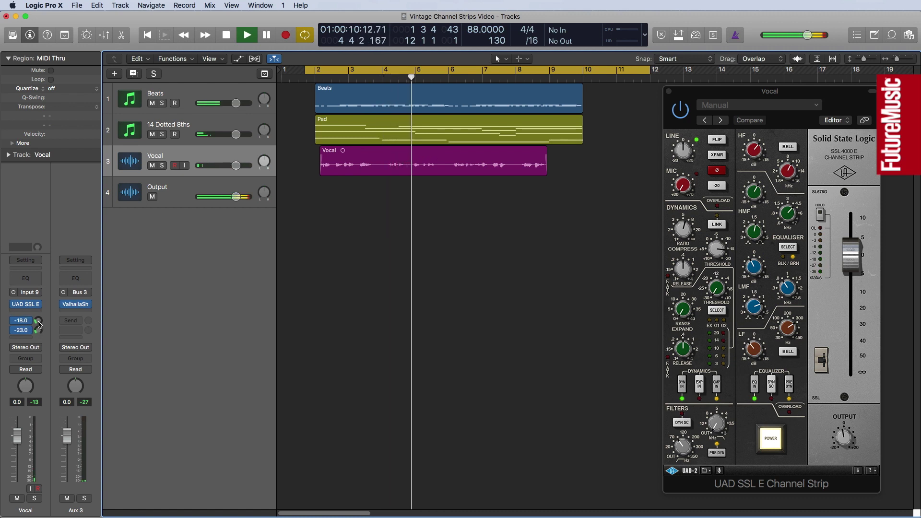
click(37, 321)
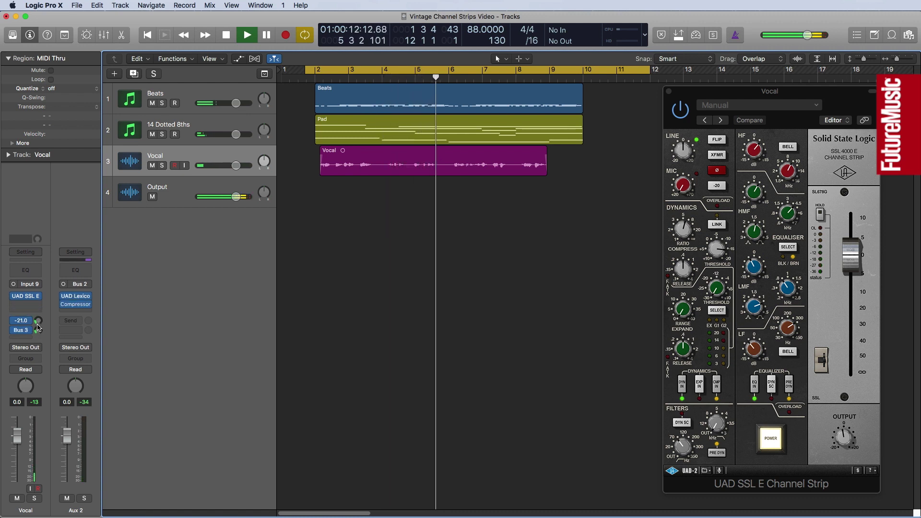
click(37, 330)
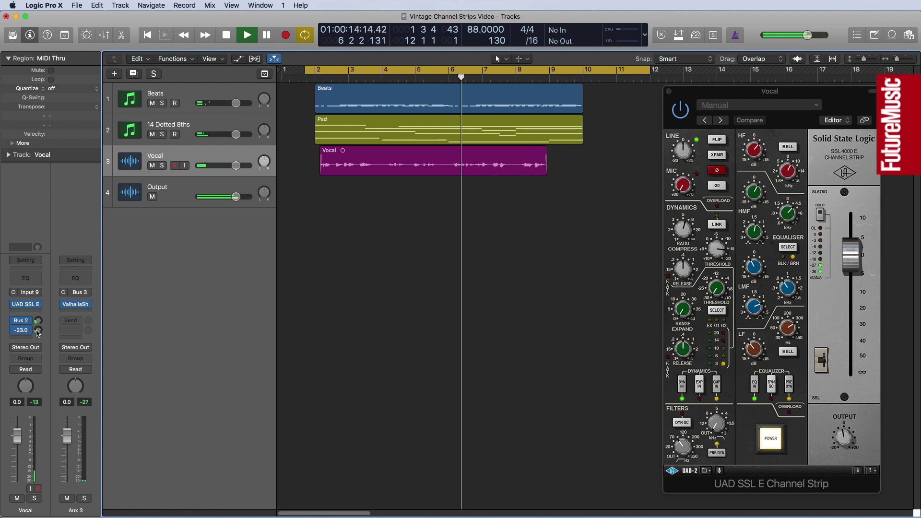
scroll(38, 332, up, 1)
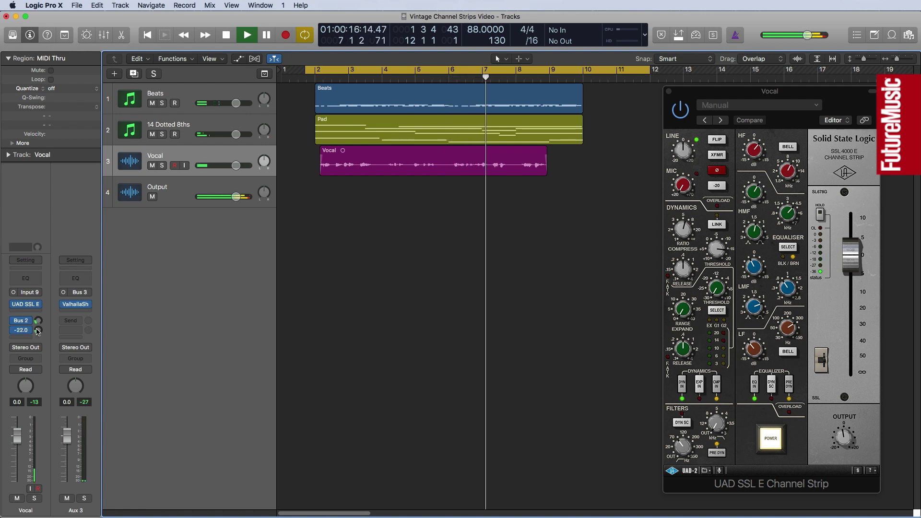
click(38, 322)
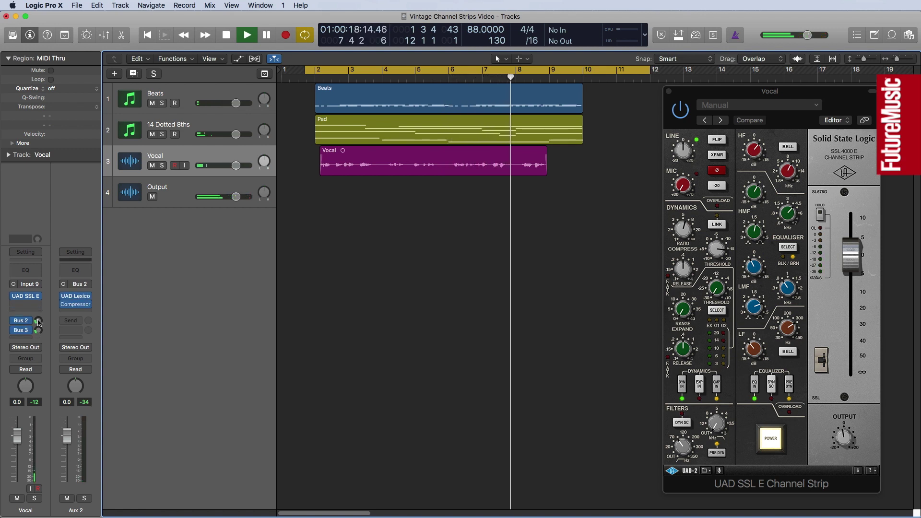
drag(38, 323, 43, 321)
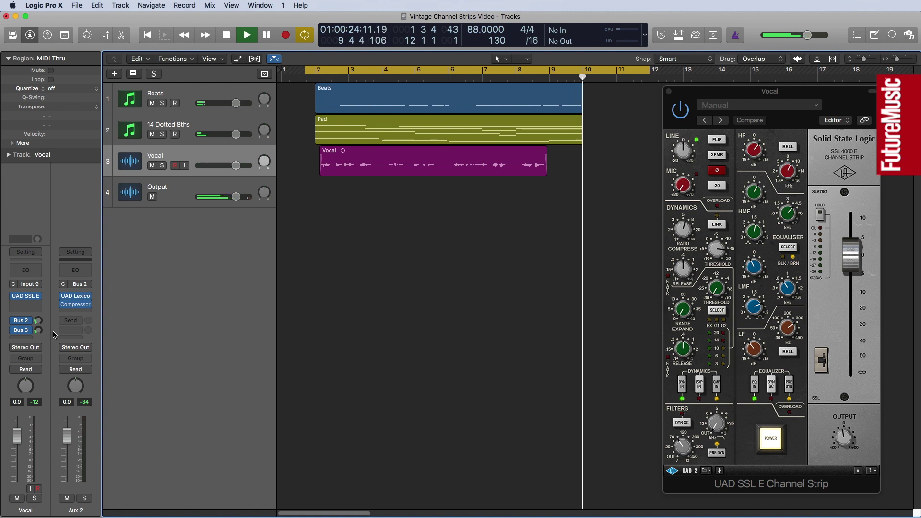
key(space)
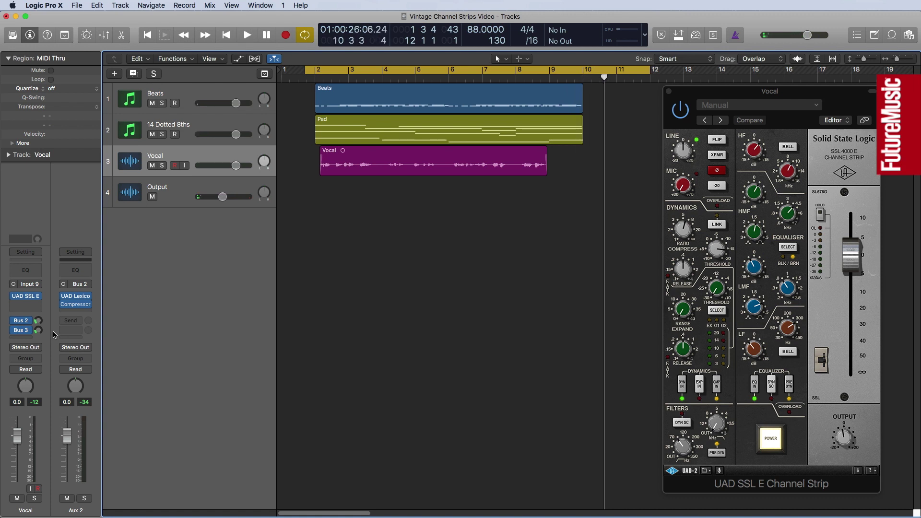